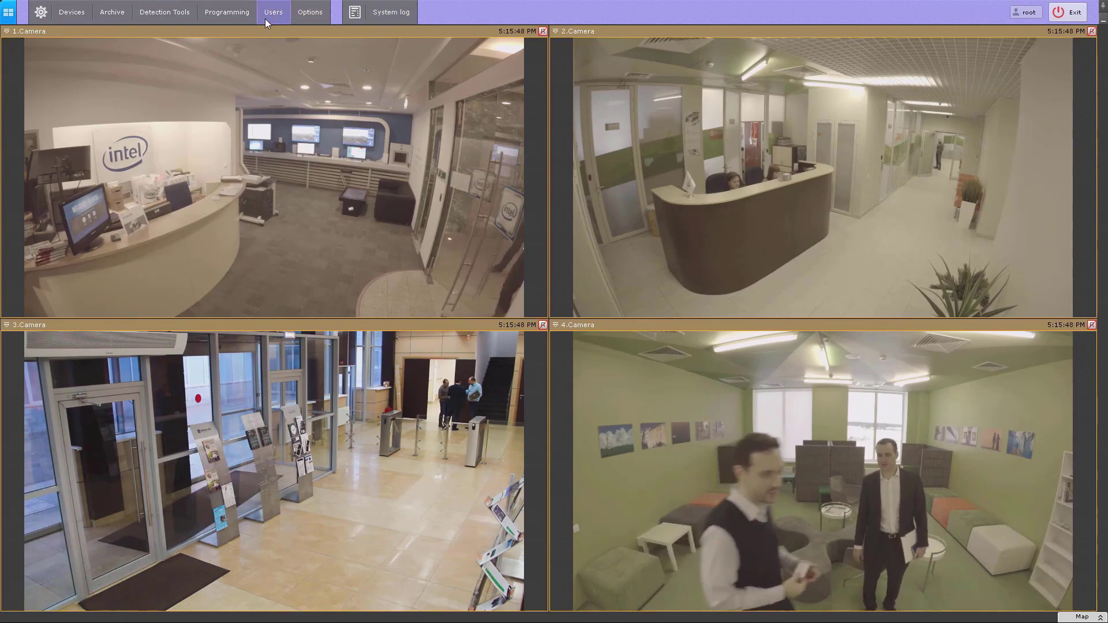
Tick 3.Camera in Archive AliceBlue's settings and view its Constant recording options.
click(112, 12)
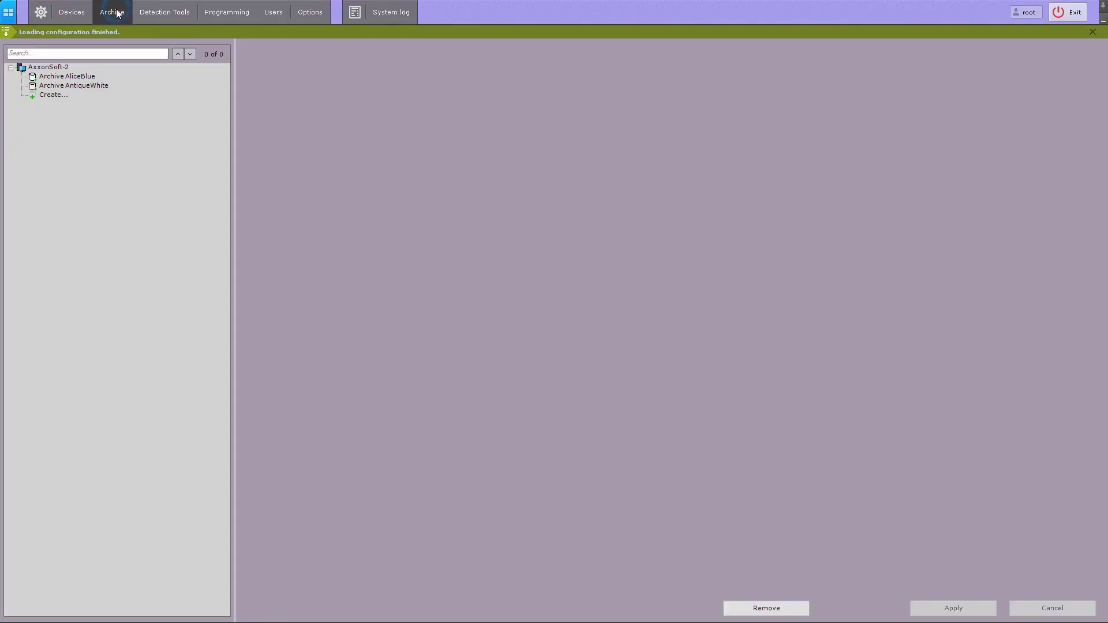
click(89, 64)
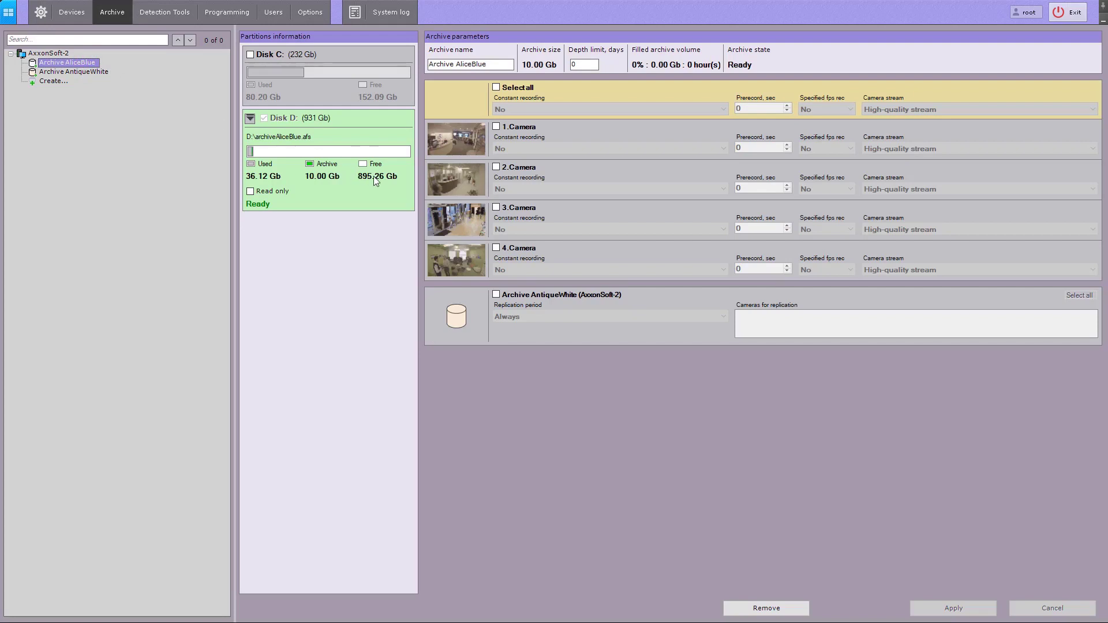
click(497, 208)
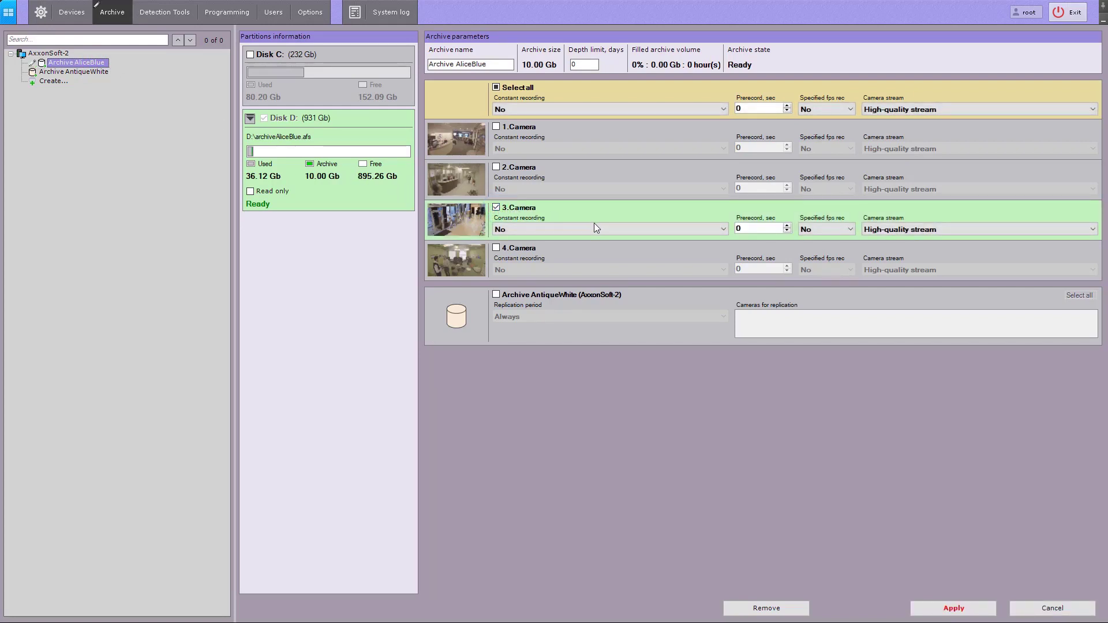
click(621, 229)
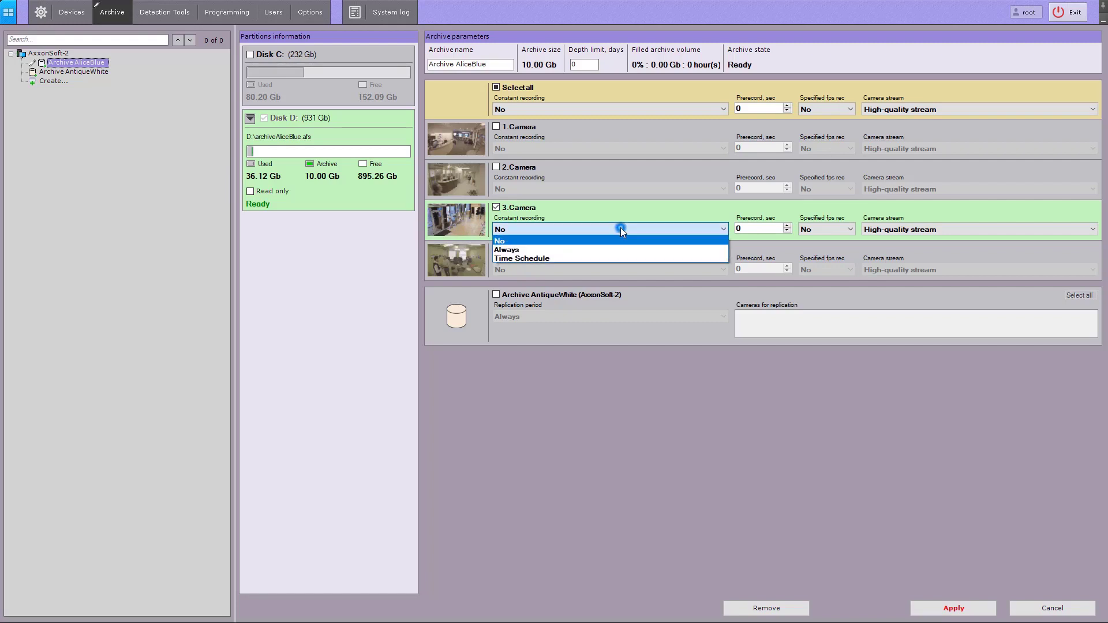
Set 3.Camera's constant recording to Always with a 3-second prerecord.
click(652, 251)
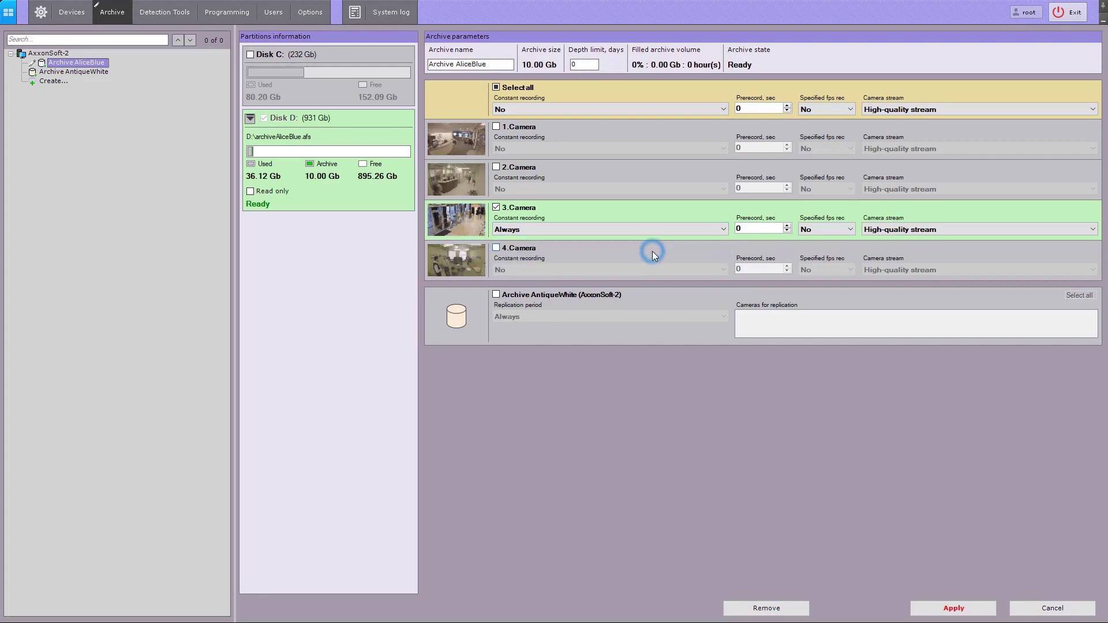
click(760, 226)
click(786, 225)
click(786, 225)
click(786, 226)
Keep 3.Camera's fps at No and High-quality stream, then apply the AliceBlue settings.
click(836, 230)
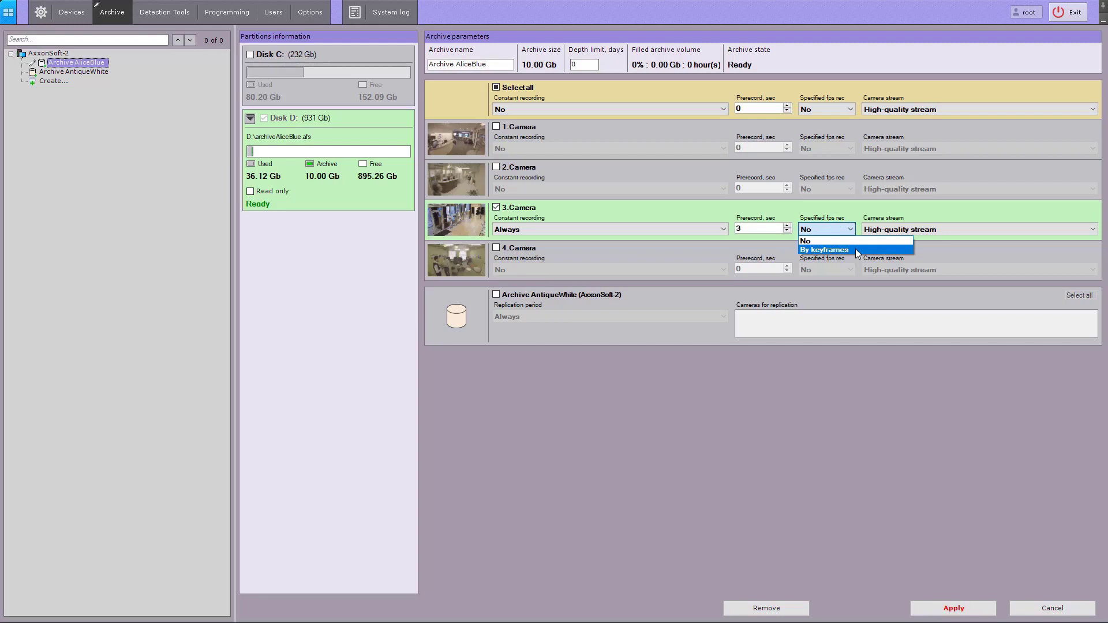
click(851, 243)
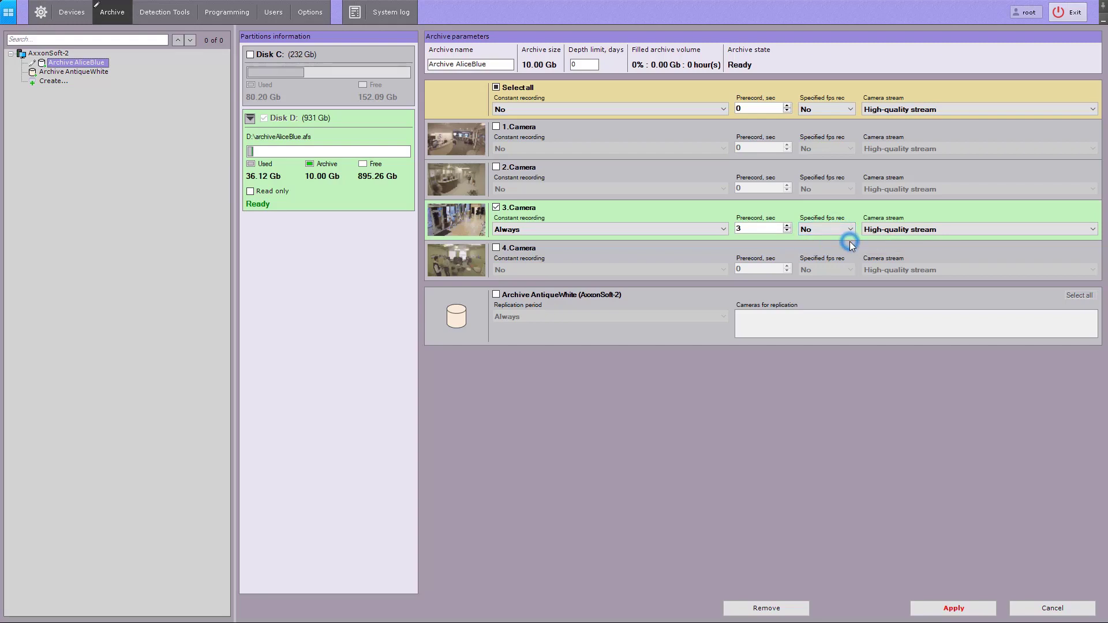
click(964, 228)
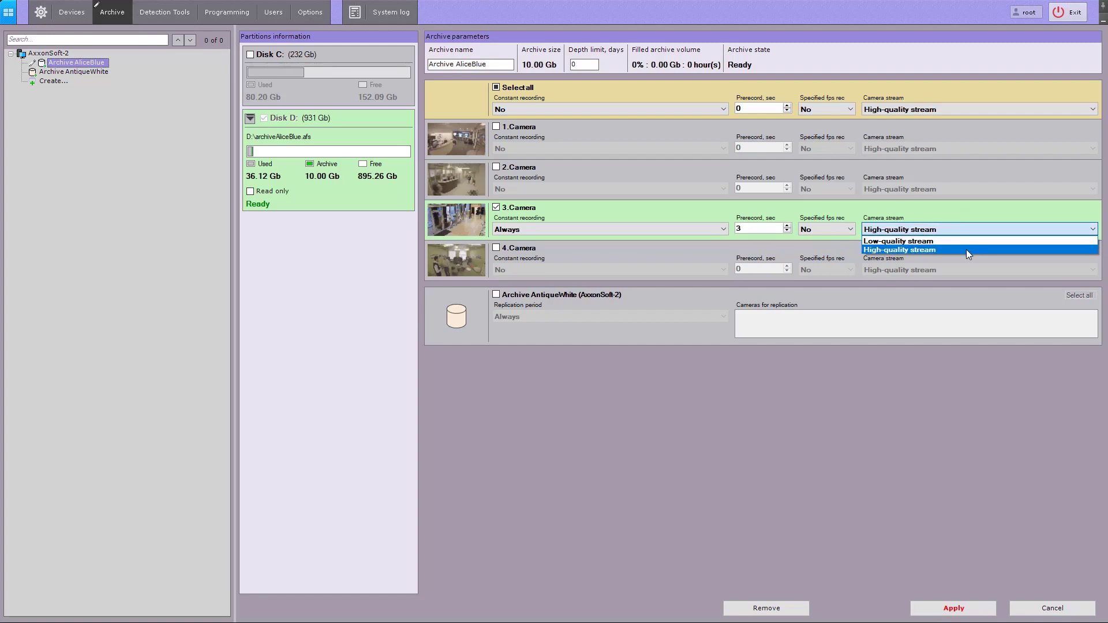
click(967, 250)
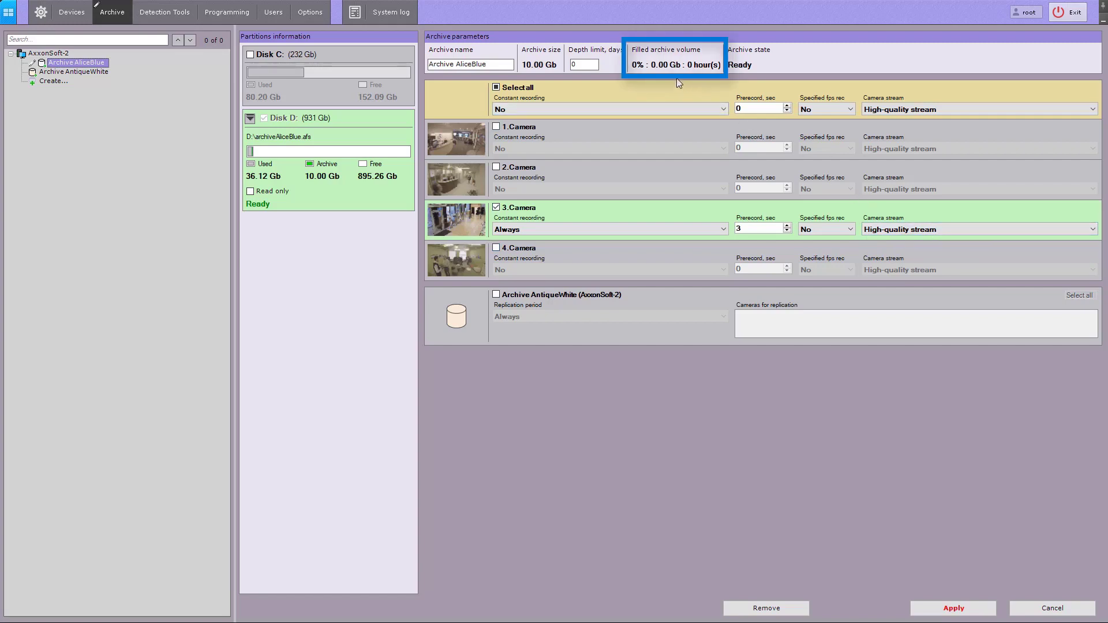
click(589, 64)
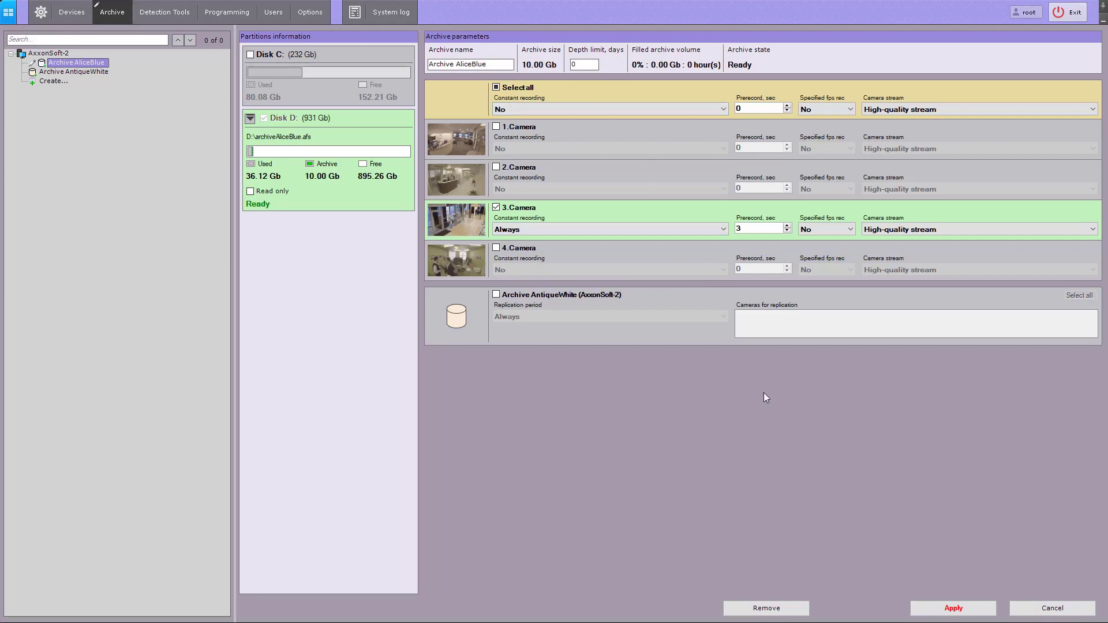
click(960, 613)
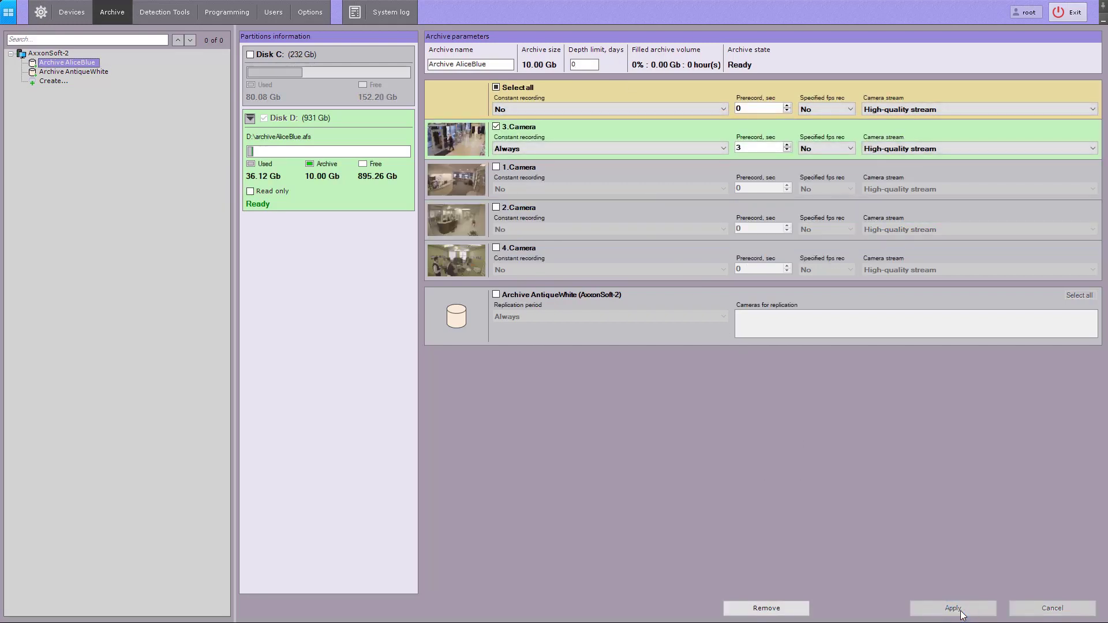
Give 2.Camera 1.Camera's default archive on AxxonSoft-2, apply, then reselect Archive AliceBlue.
click(51, 53)
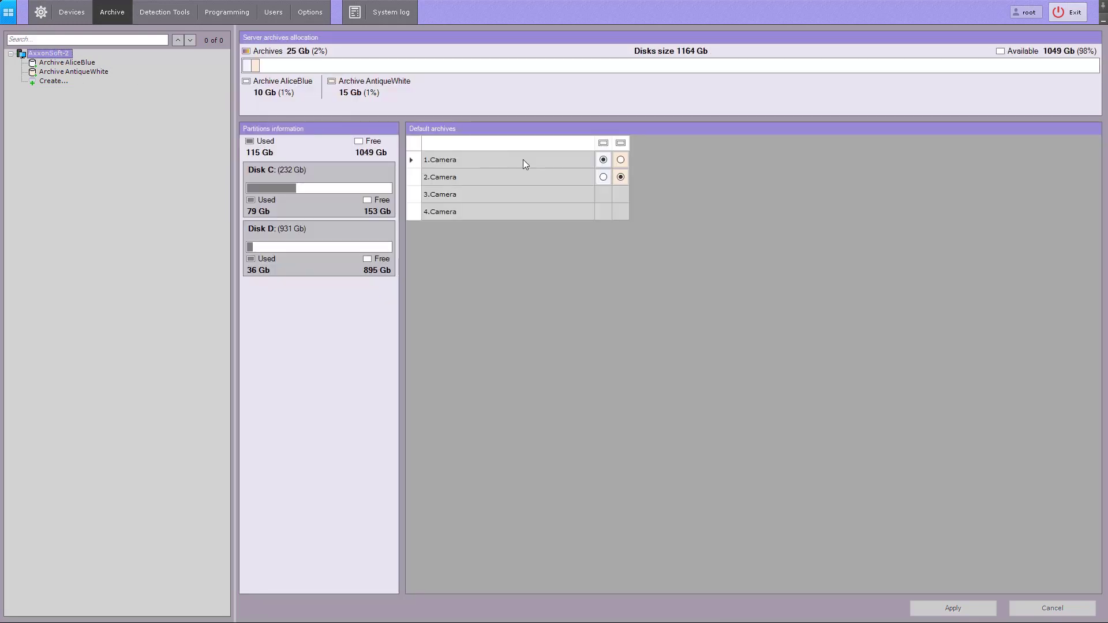
click(603, 177)
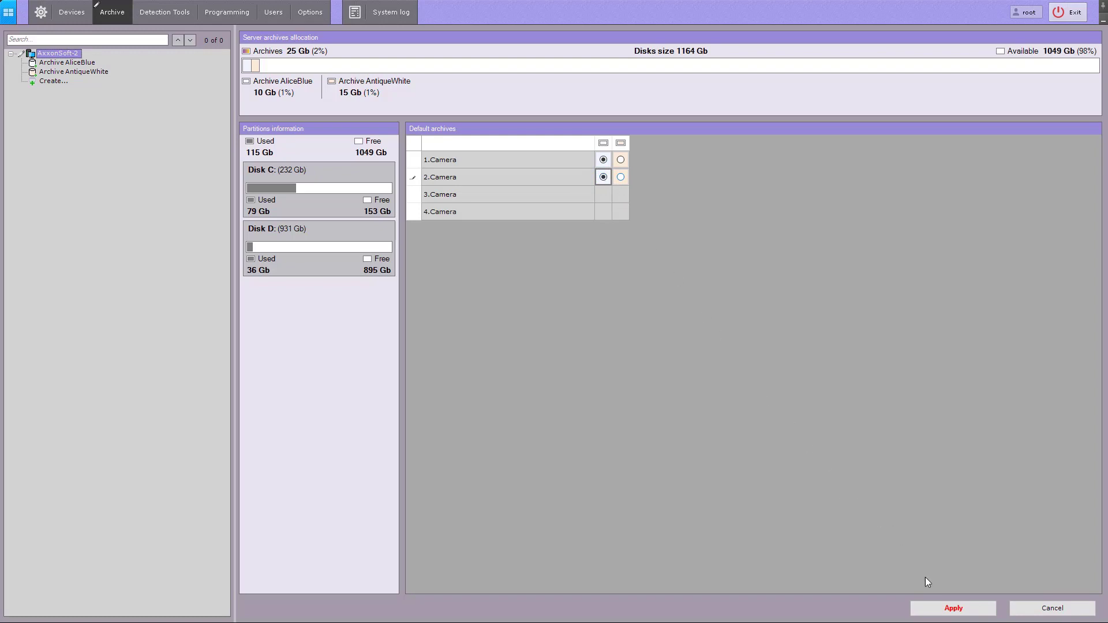
click(948, 609)
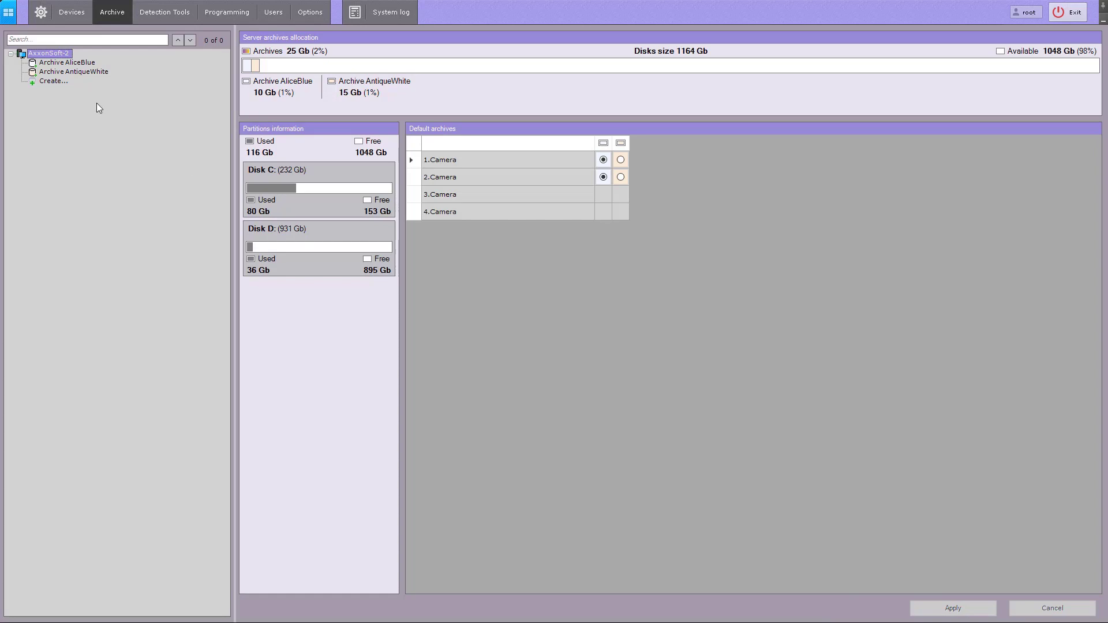
click(15, 20)
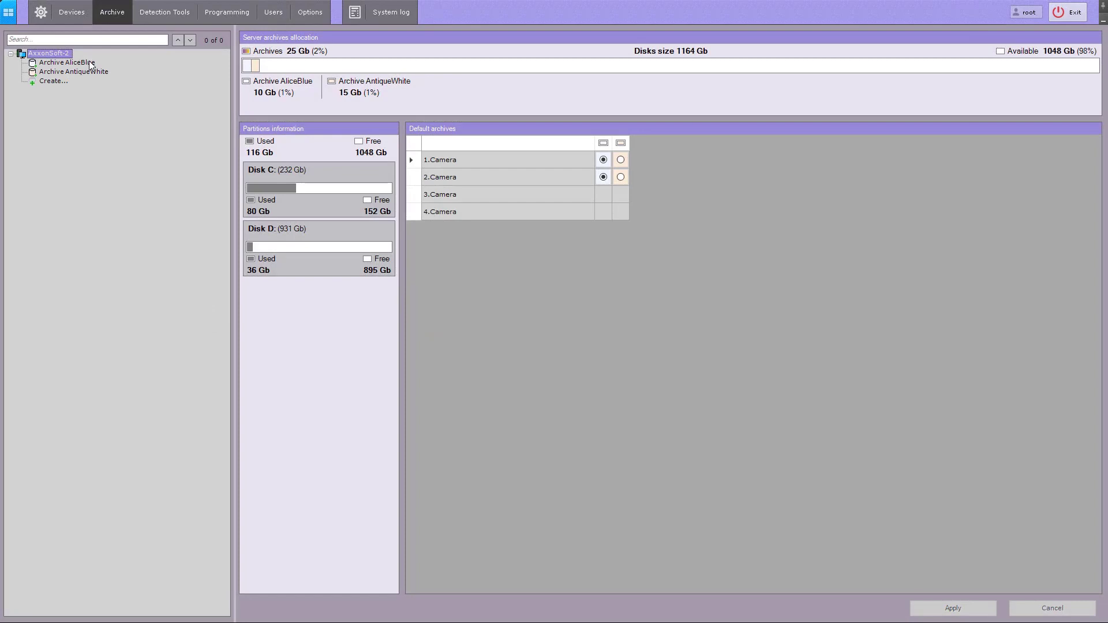
click(91, 64)
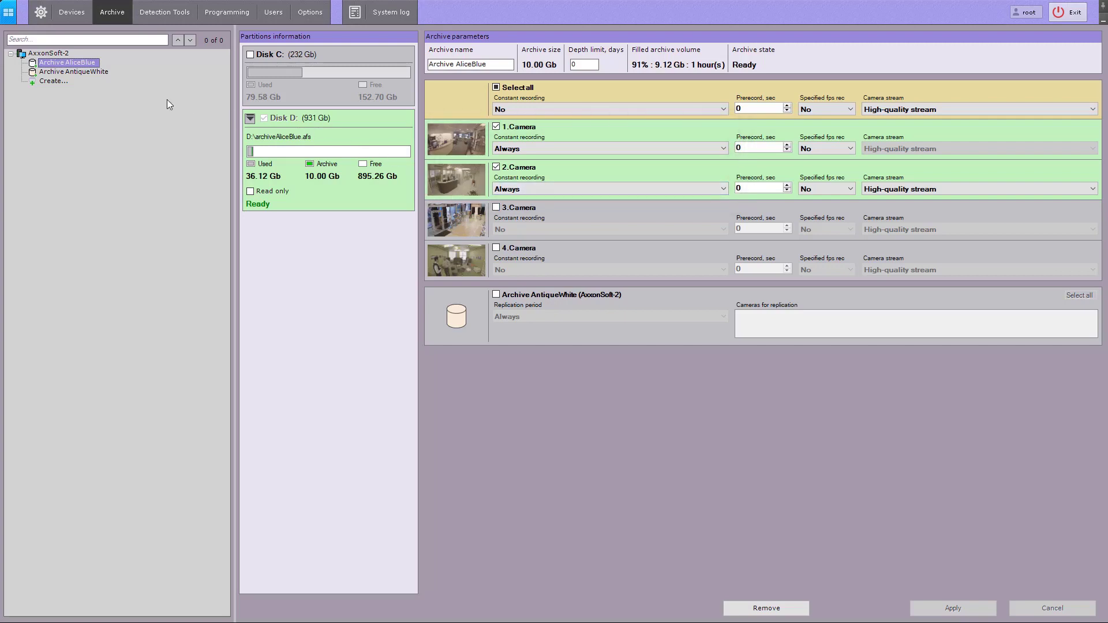
Set Archive AntiqueWhite to replicate 1.Camera and 2.Camera from AliceBlue On demand, and apply.
click(94, 75)
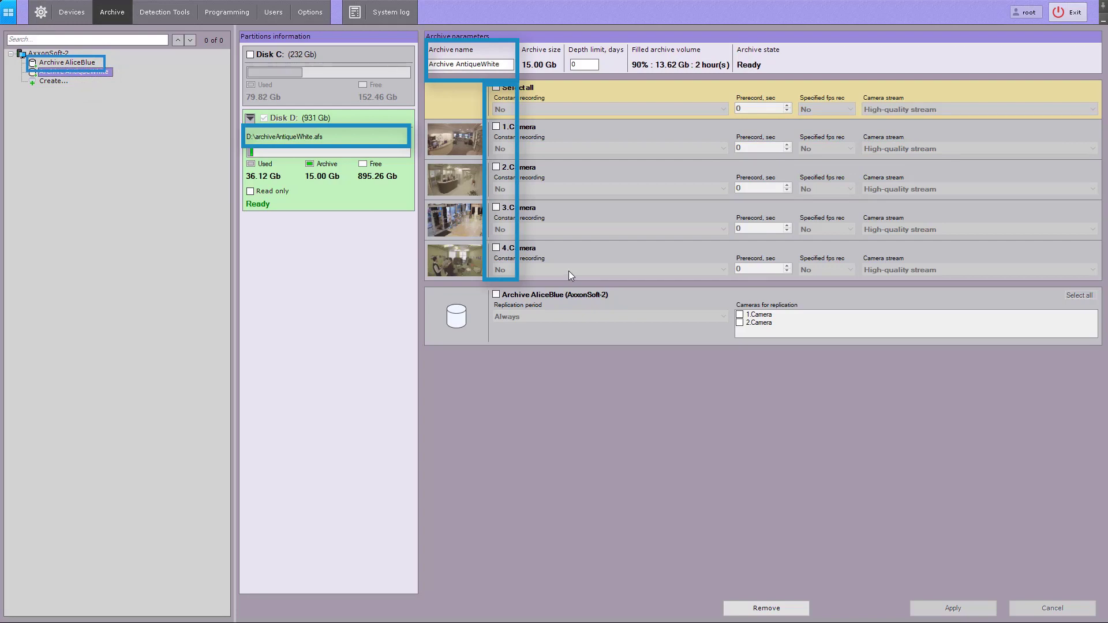
click(496, 295)
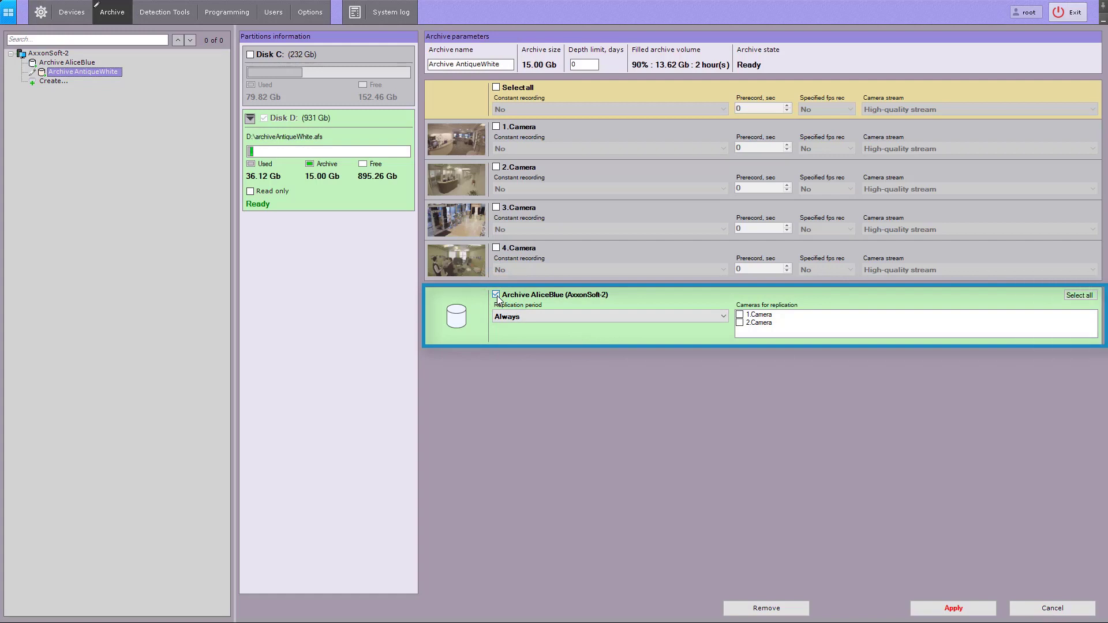
click(581, 315)
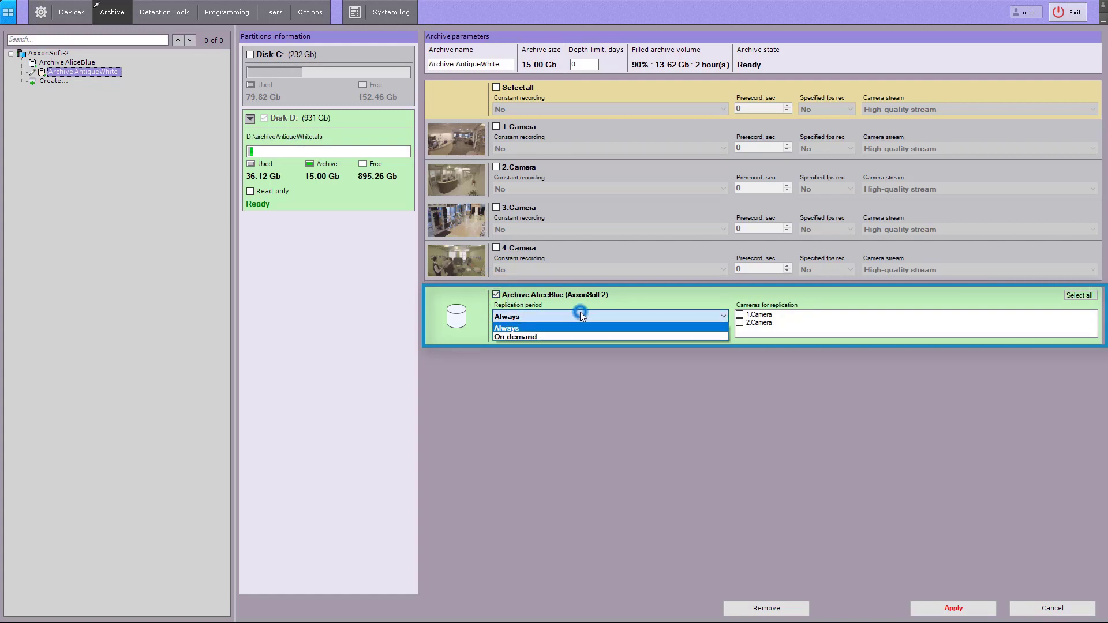
click(598, 335)
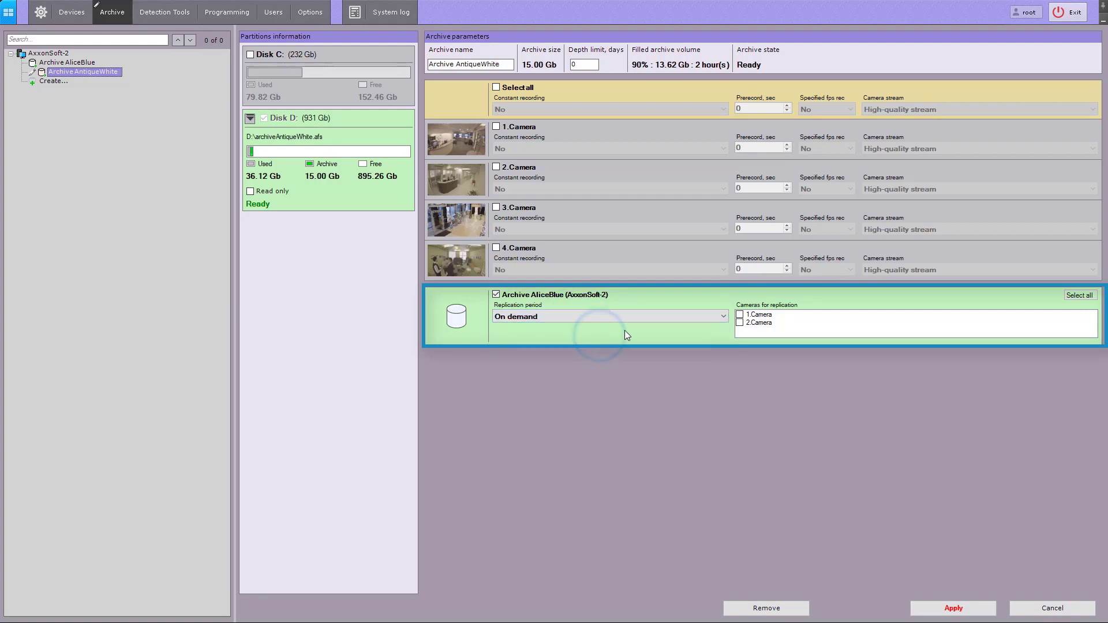
click(740, 315)
click(740, 323)
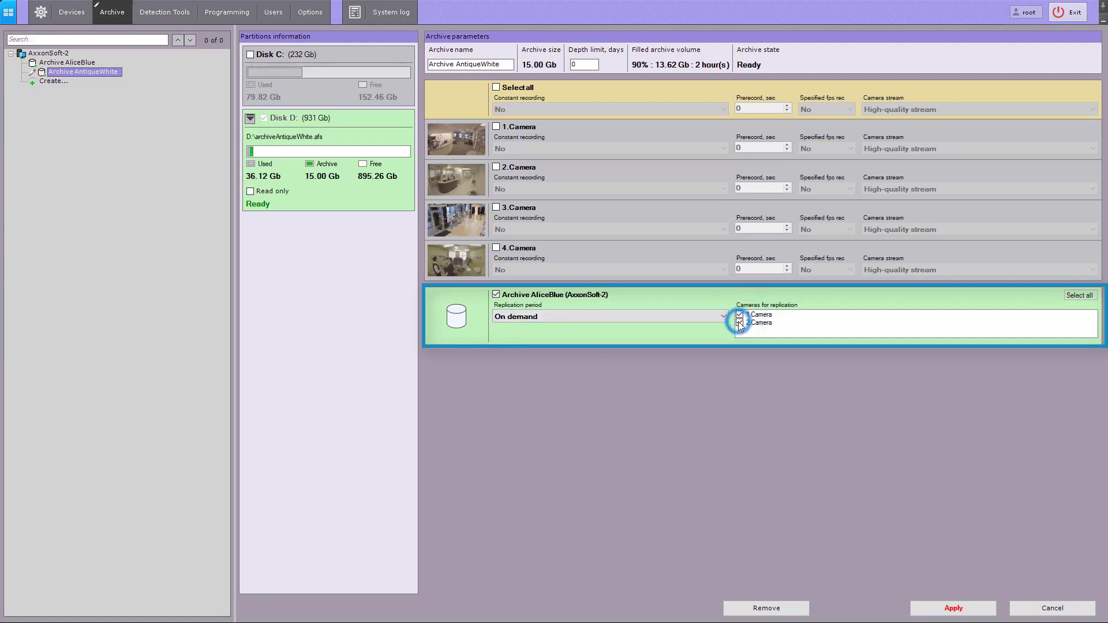
click(976, 609)
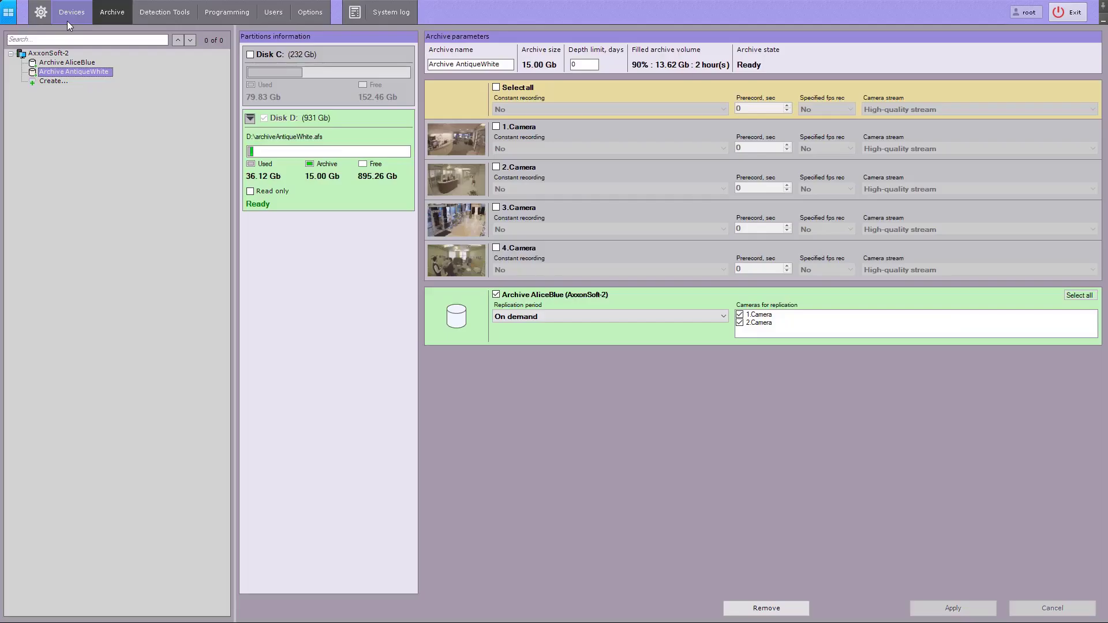
Set Enable to Yes for 1.Camera's 1.0.Embedded storage under Devices and apply.
click(67, 21)
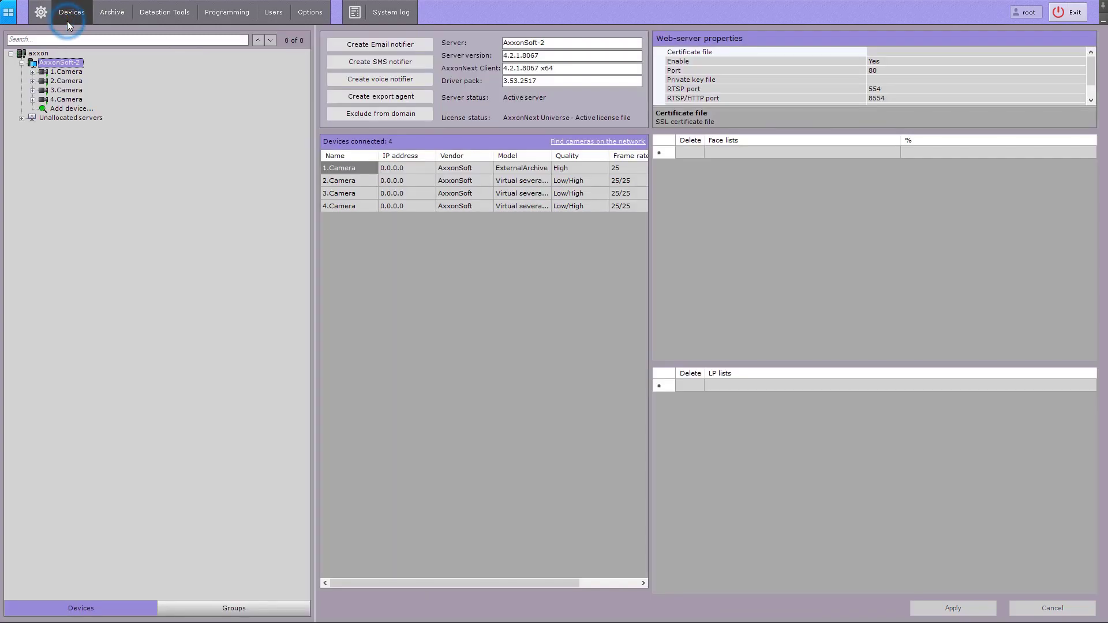
click(33, 72)
click(99, 90)
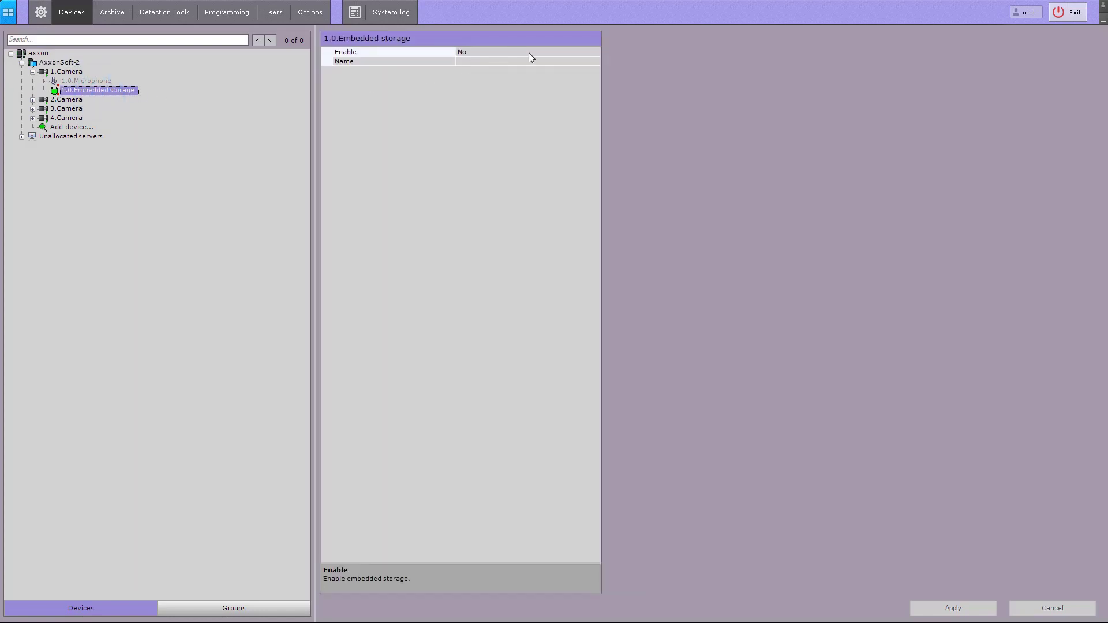
click(559, 52)
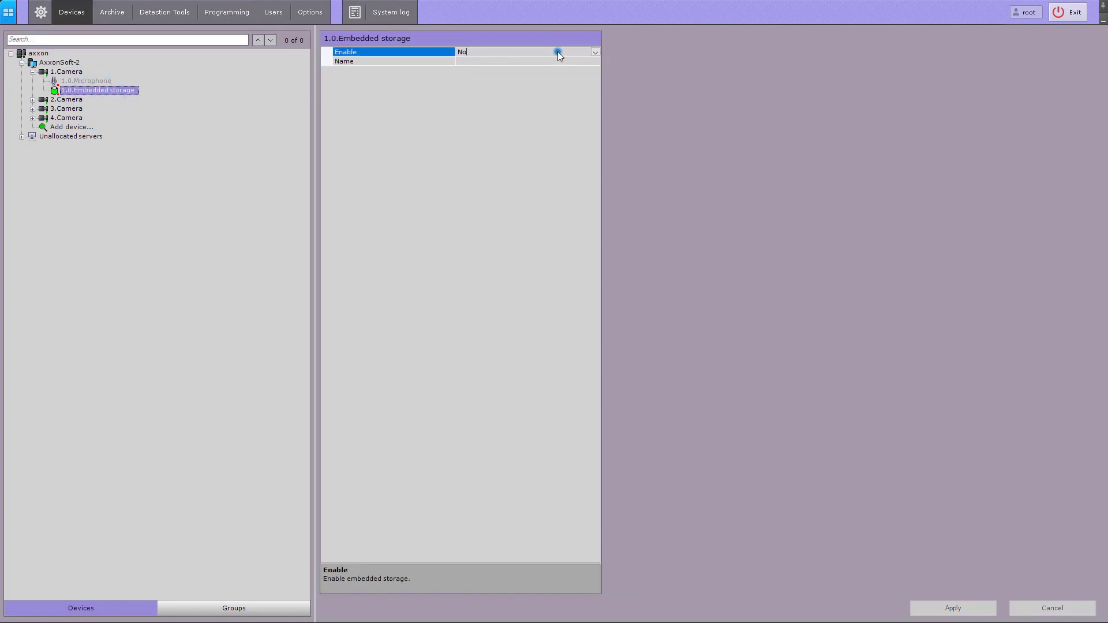
click(595, 53)
click(586, 60)
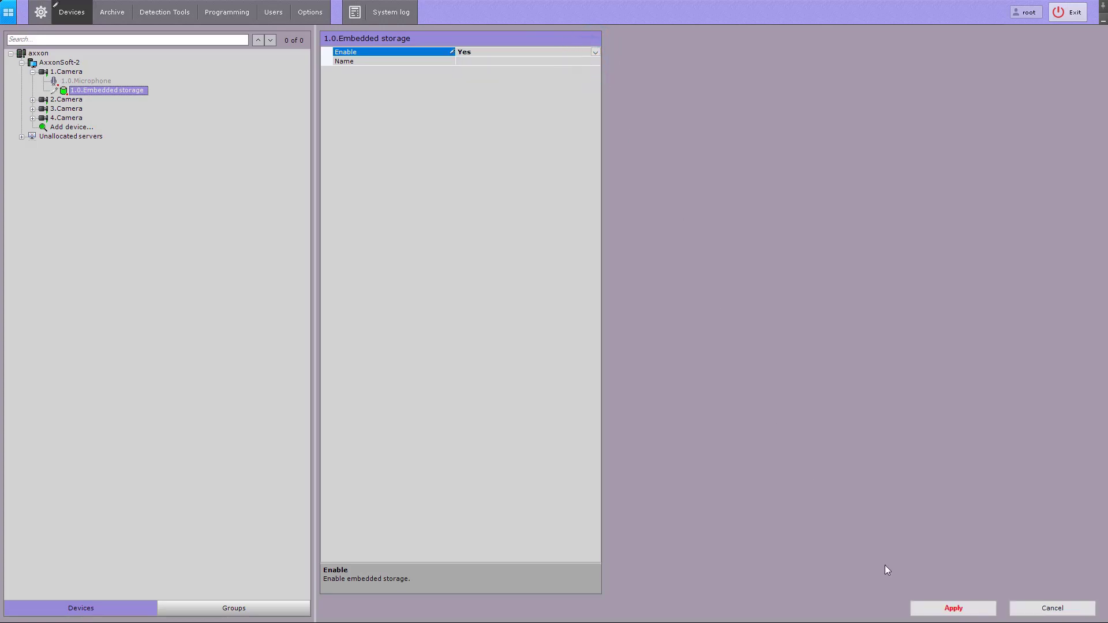
click(937, 603)
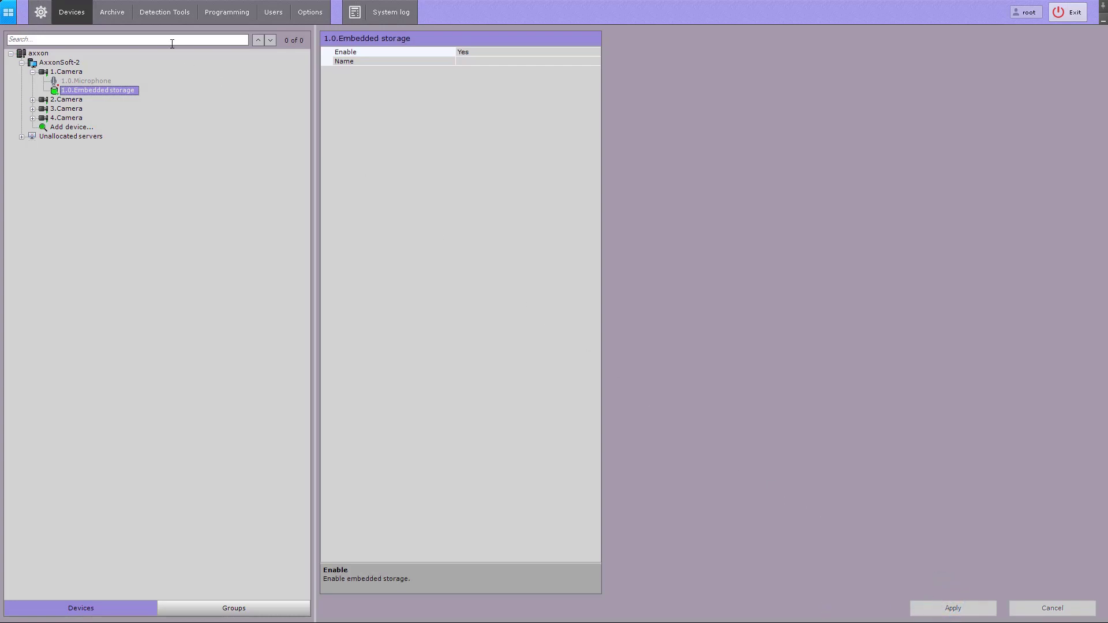
Set Archive Aqua to replicate 1.Camera from 1.0.Embedded storage Always, and apply.
click(117, 15)
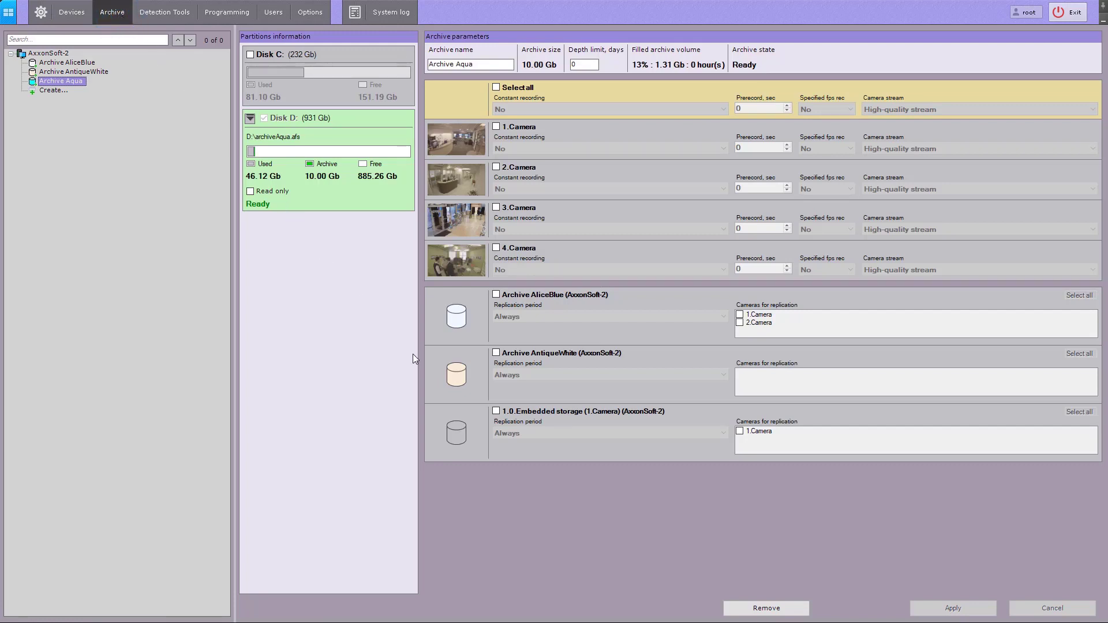
click(495, 412)
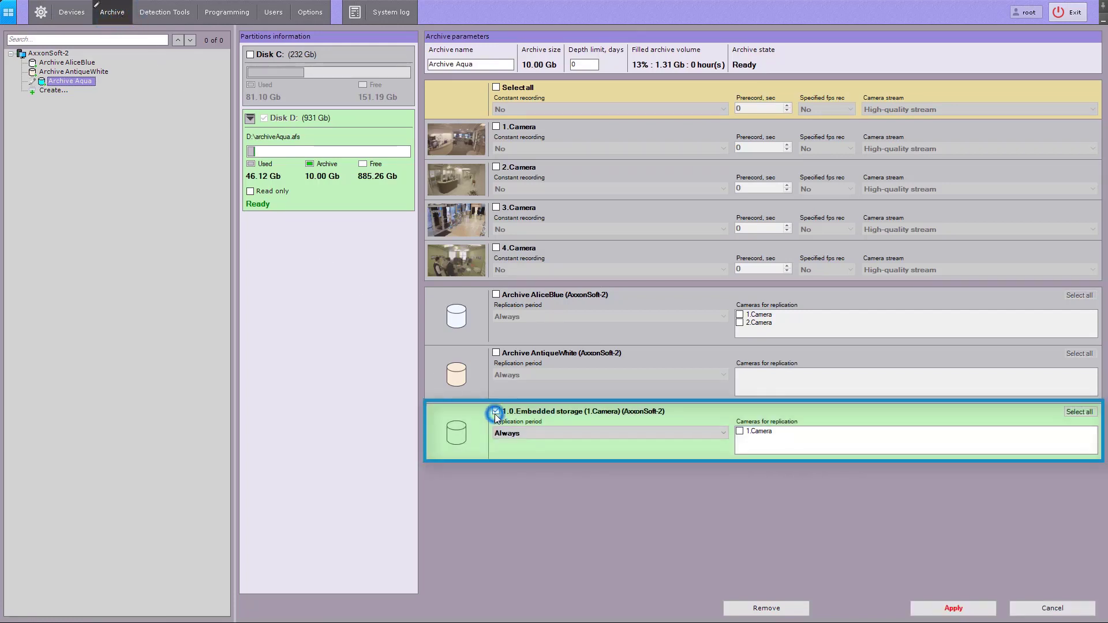
click(575, 434)
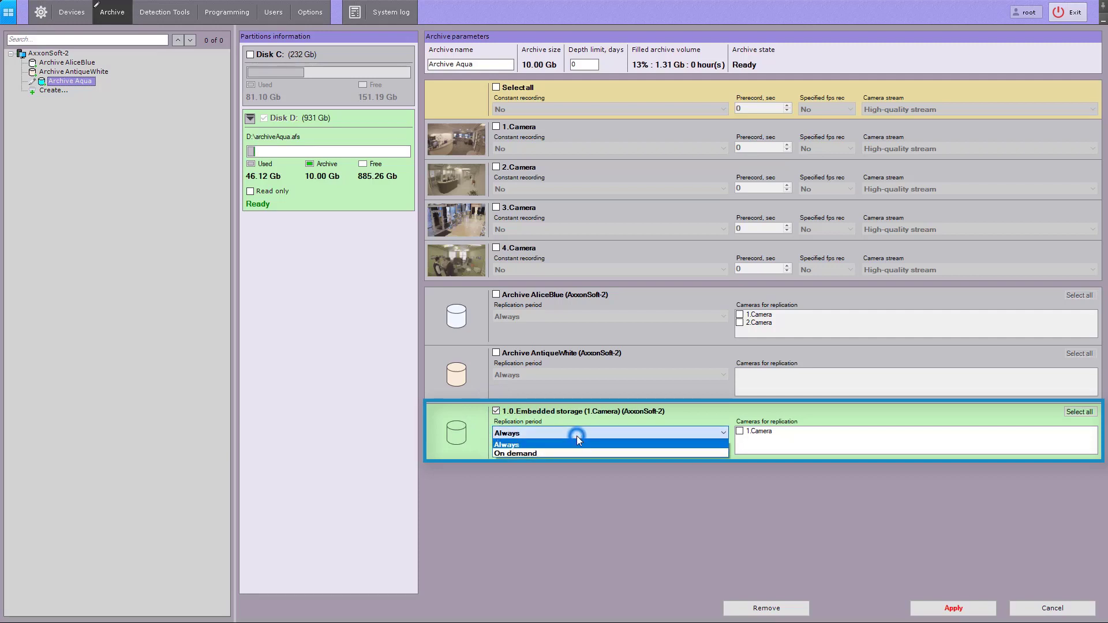
click(584, 444)
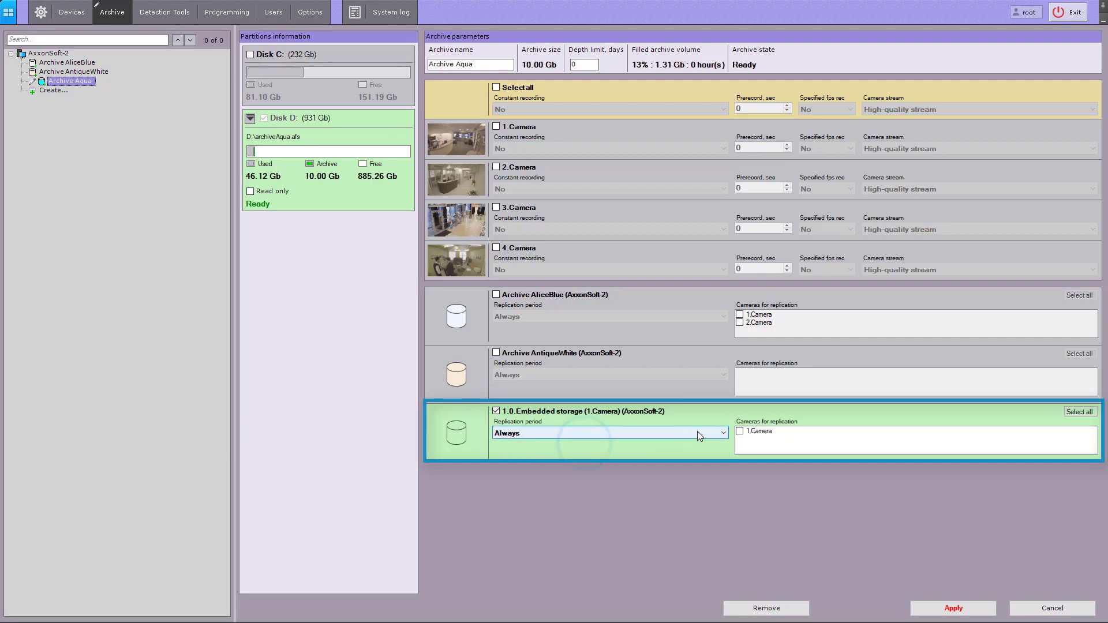
click(739, 432)
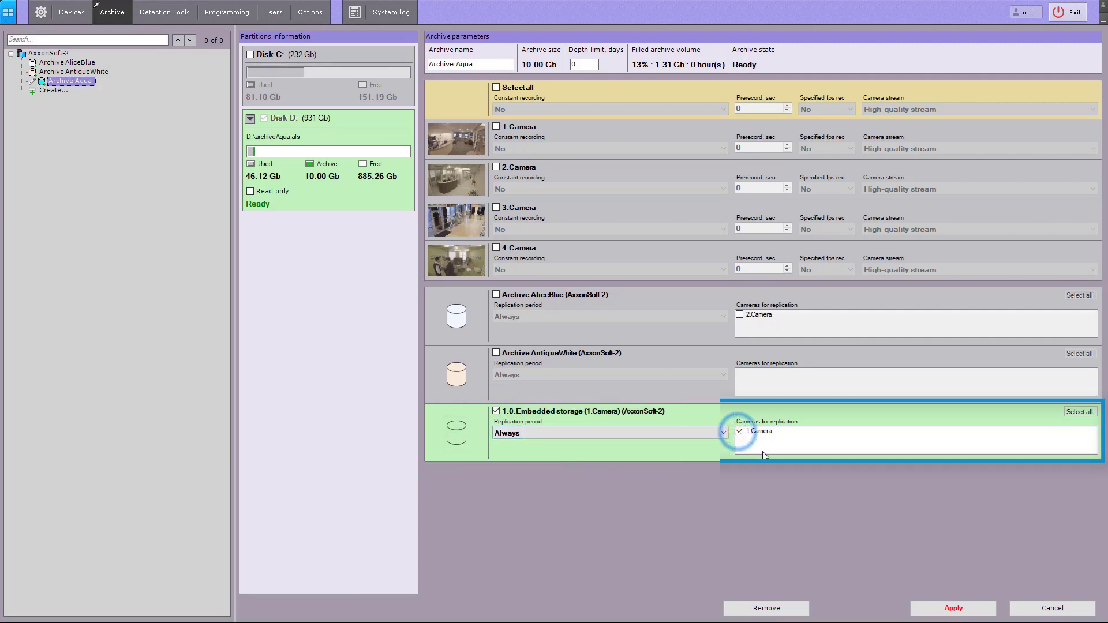
click(952, 608)
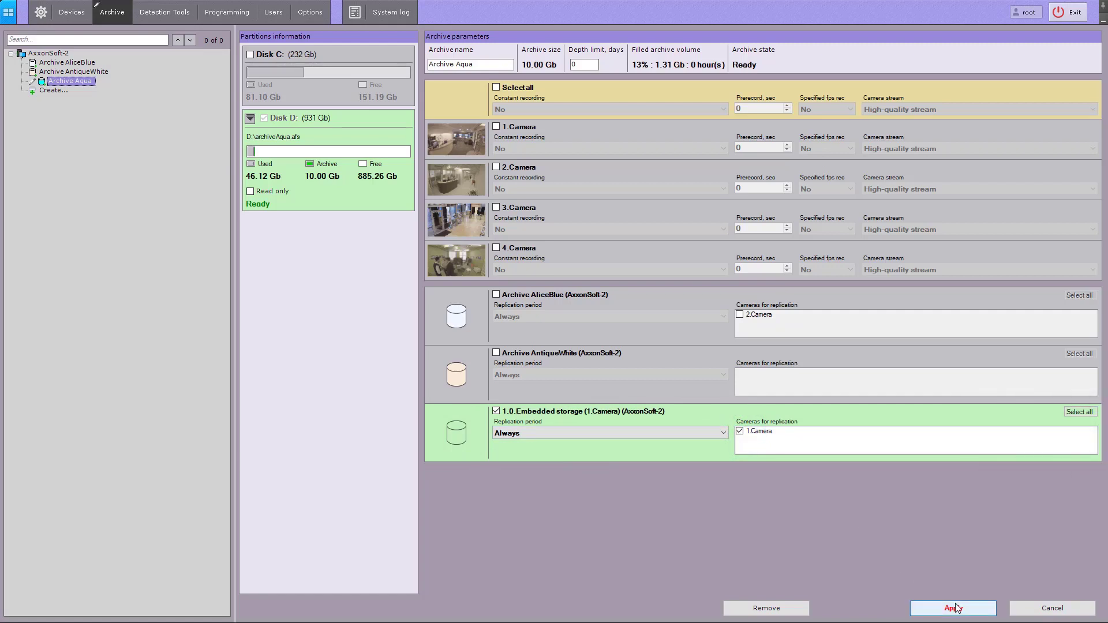